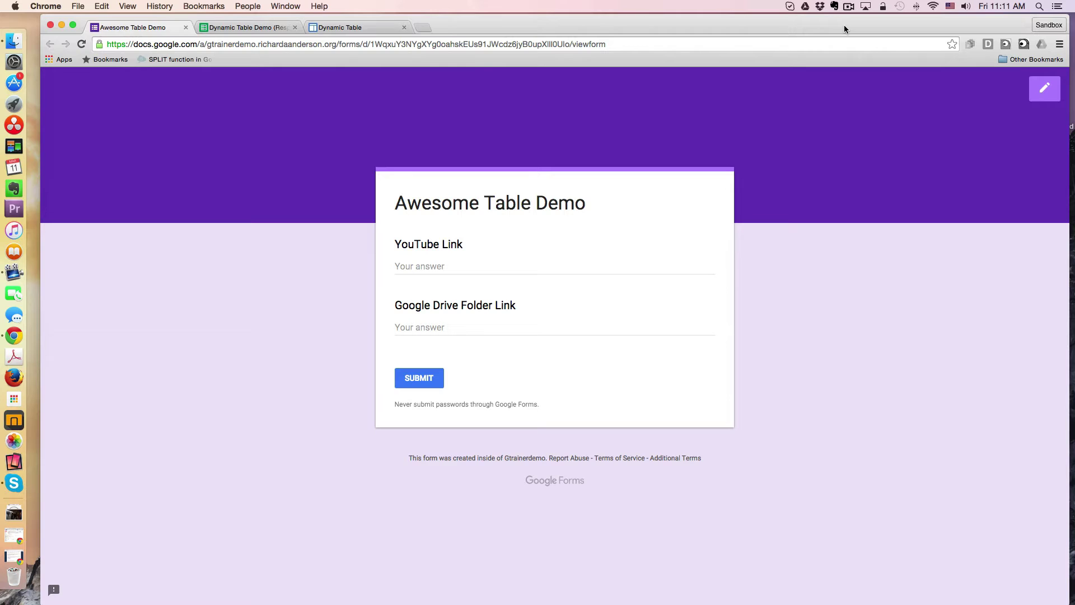
# - In the responses spreadsheet, switch row 2's Status to Draft, then back to Published
pyautogui.click(246, 28)
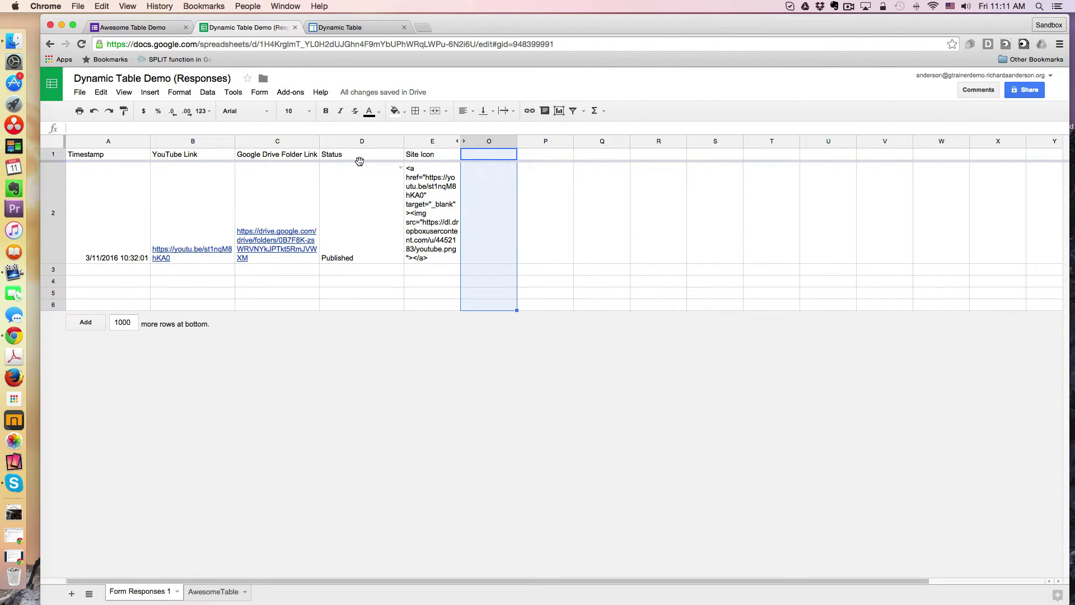
pyautogui.click(399, 169)
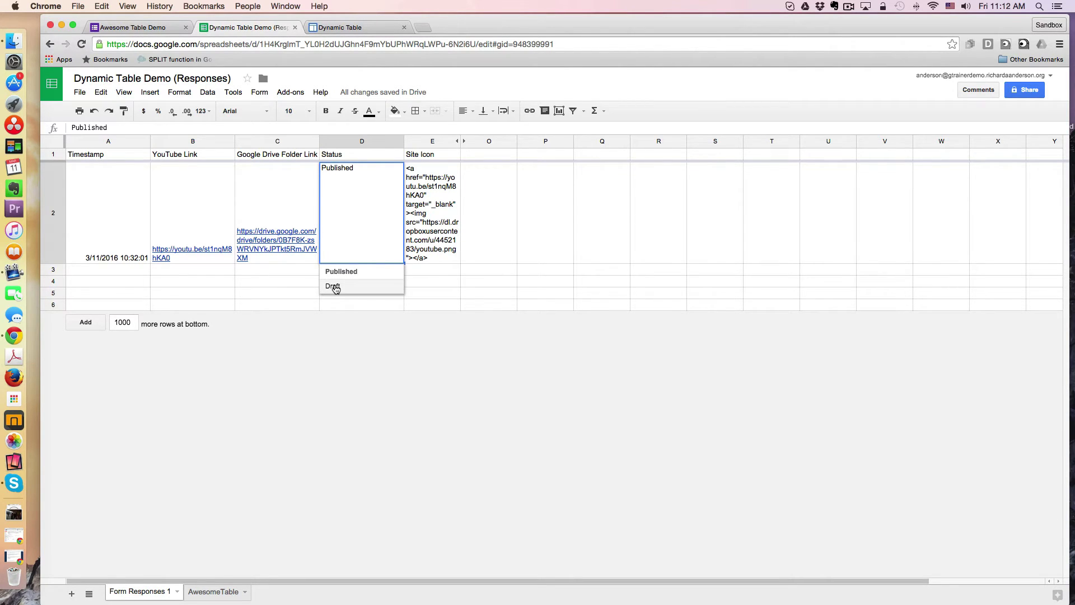
pyautogui.click(333, 286)
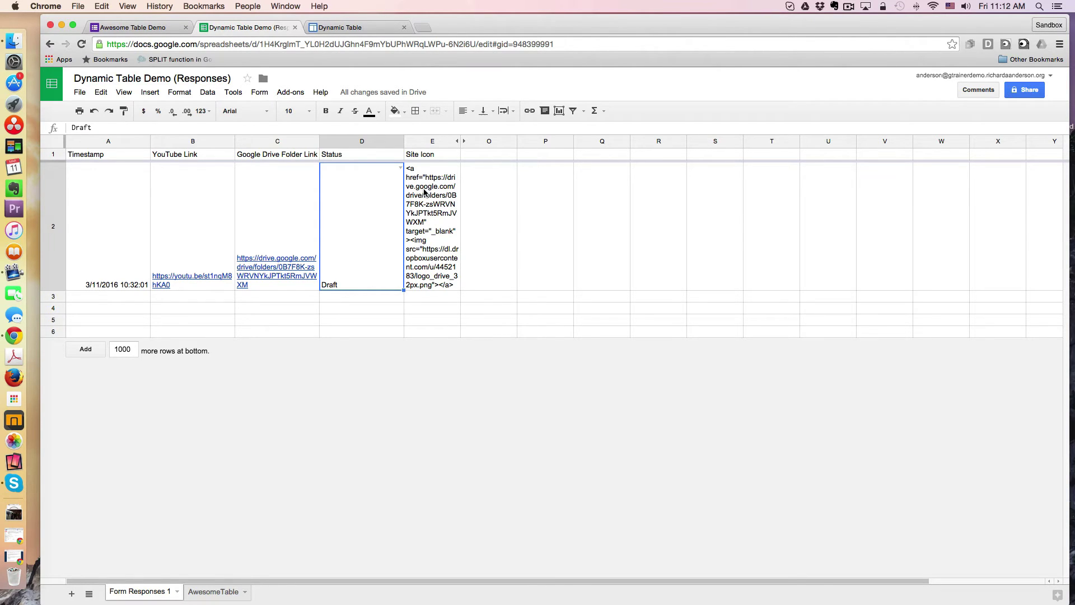
pyautogui.click(401, 168)
pyautogui.click(337, 315)
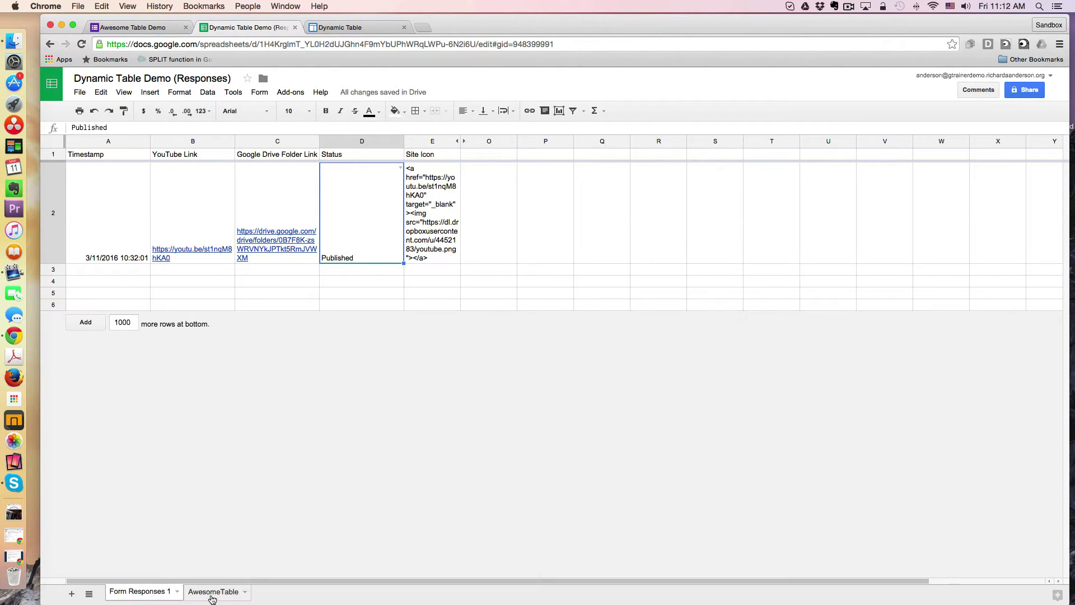
# - Inspect the QUERY formula in AwesomeTable's A3, then return to Form Responses 1
pyautogui.click(215, 594)
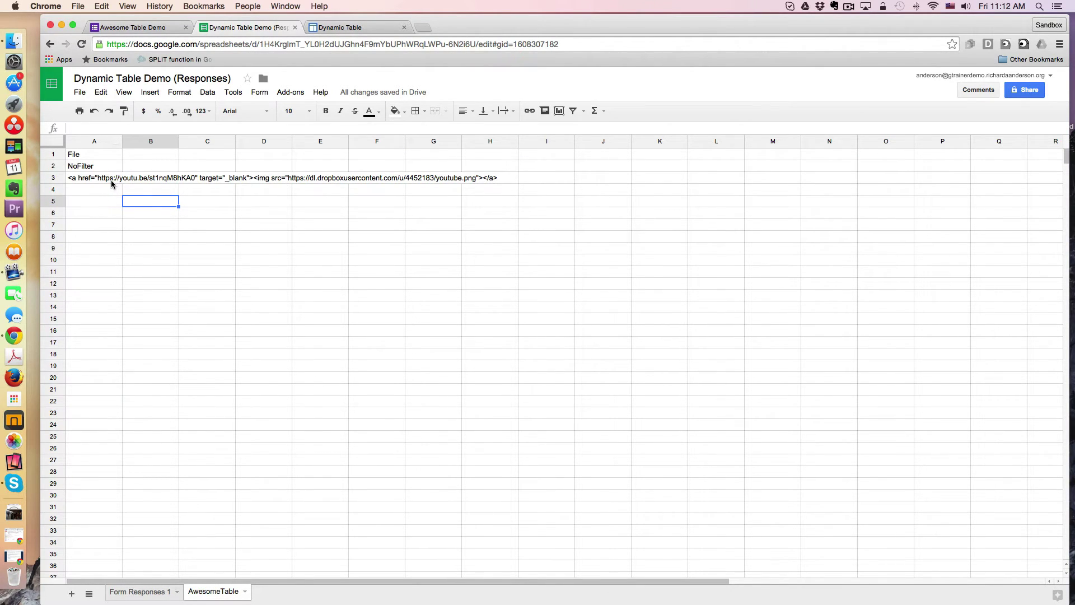
pyautogui.click(81, 179)
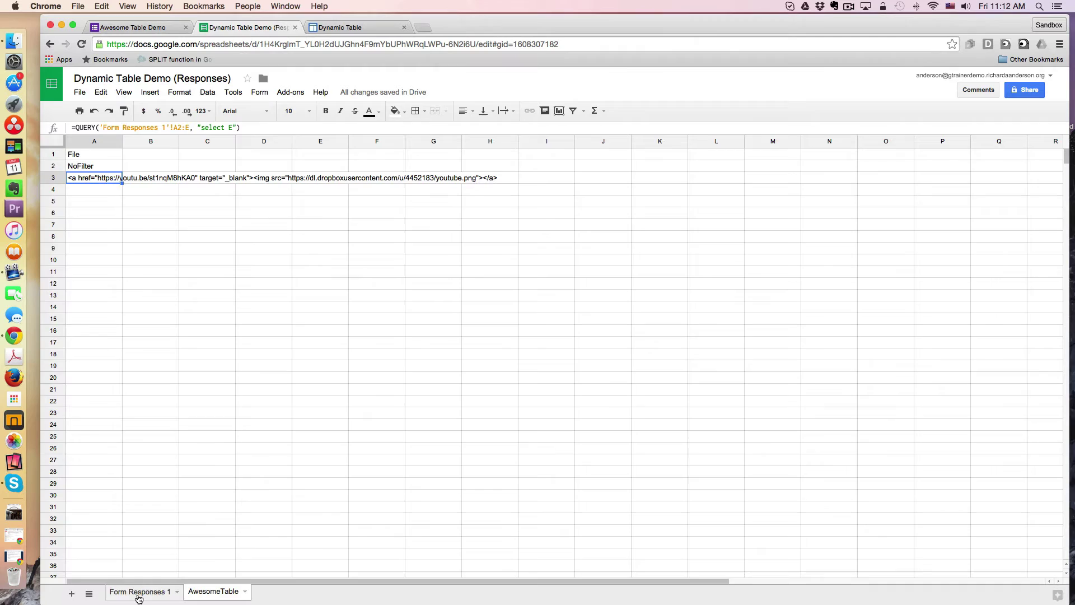
pyautogui.click(137, 594)
# - Reload the Dynamic Table site page, then change row 2's Status to Draft in the spreadsheet
pyautogui.click(359, 28)
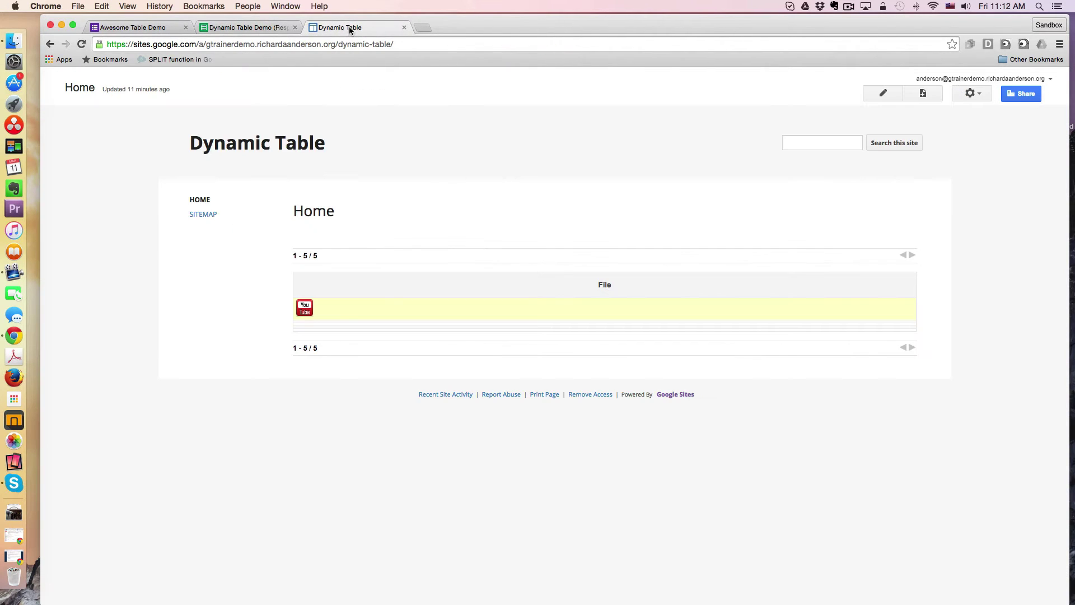
pyautogui.click(79, 45)
pyautogui.click(270, 27)
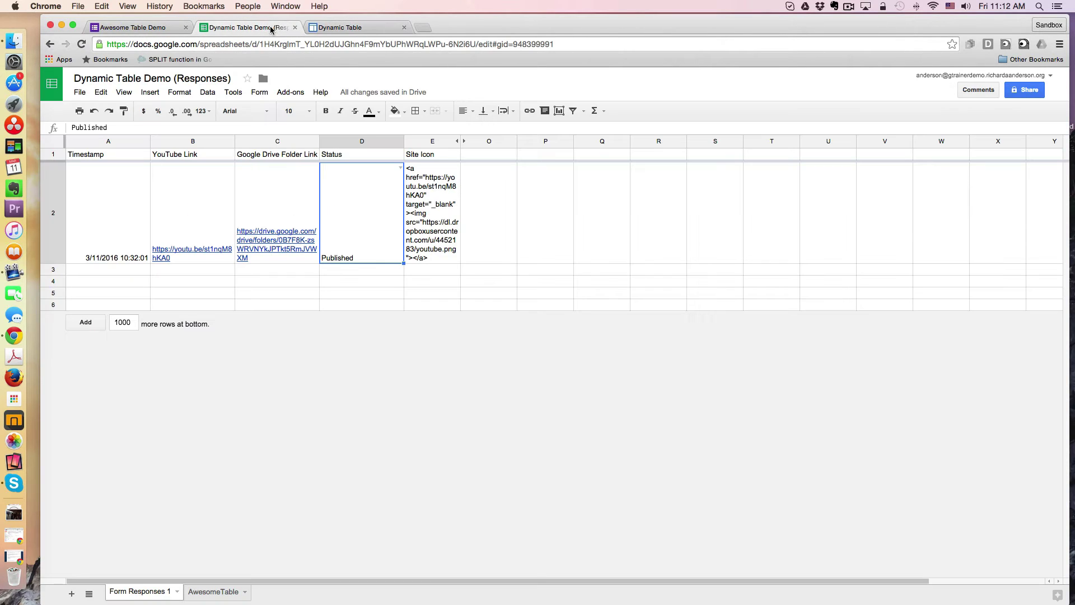
pyautogui.click(397, 169)
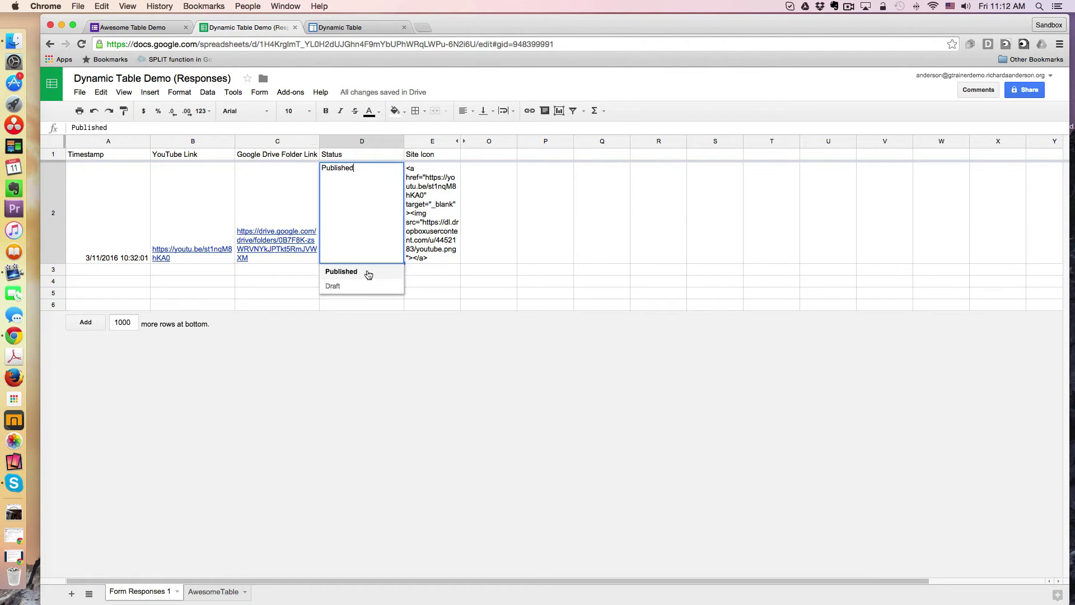
pyautogui.click(339, 286)
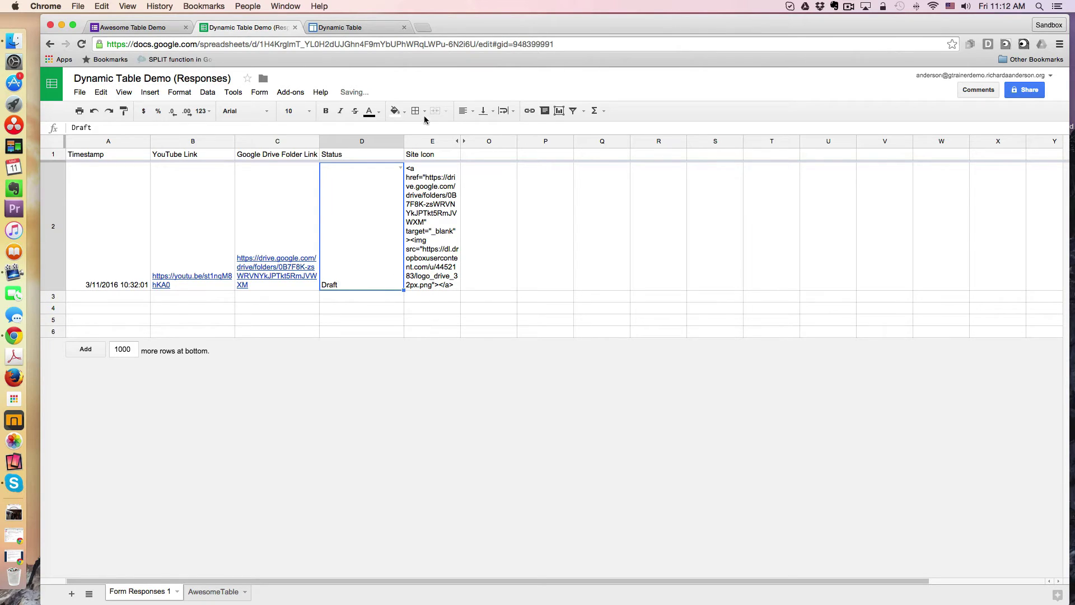
# - Reload the Dynamic Table page to check row 2's icon, then return to the spreadsheet
pyautogui.click(342, 28)
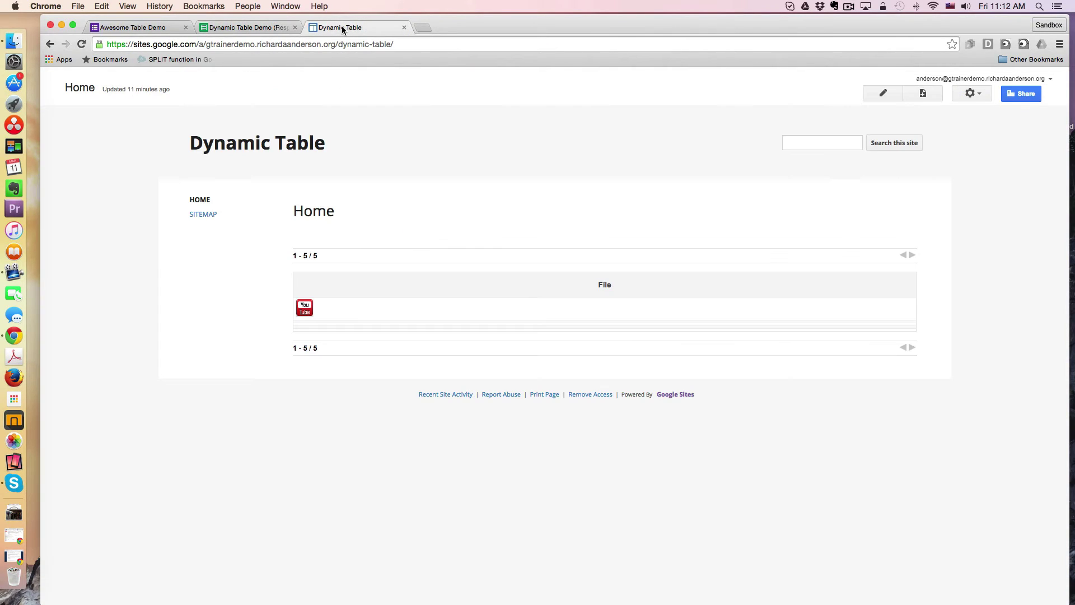
pyautogui.click(82, 43)
pyautogui.click(239, 28)
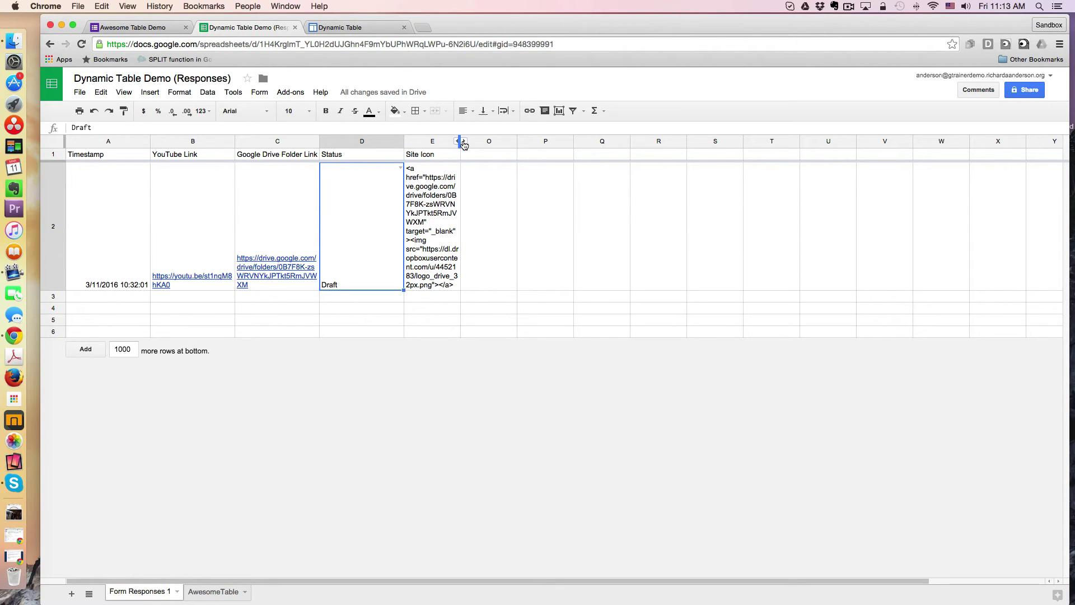
# - Unhide helper columns F–N, scroll right, and inspect the begin attribute value in H2
pyautogui.click(464, 143)
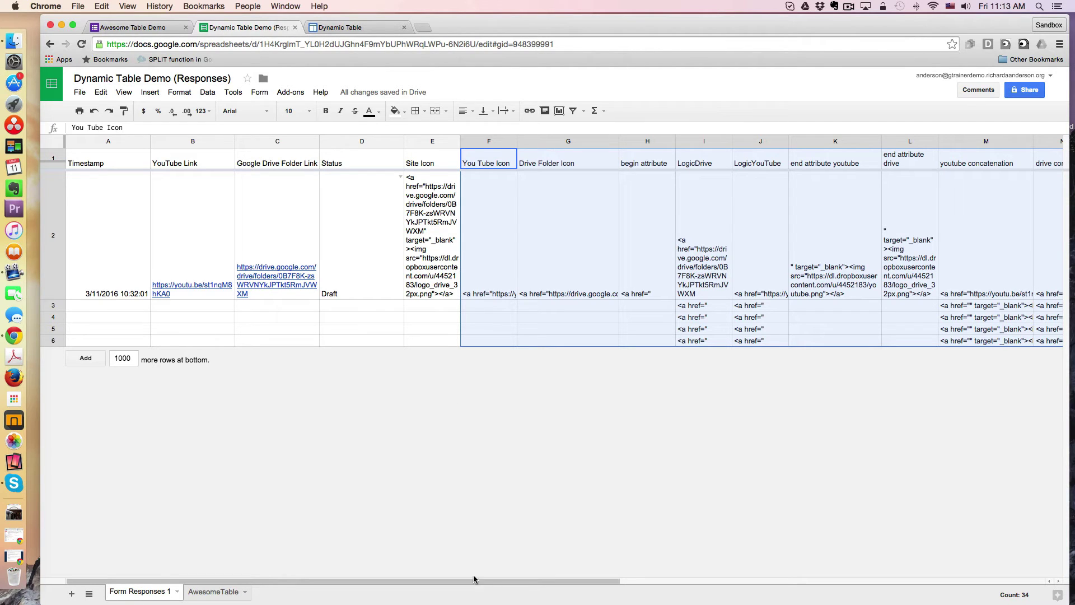
pyautogui.moveTo(509, 583); pyautogui.dragTo(708, 586)
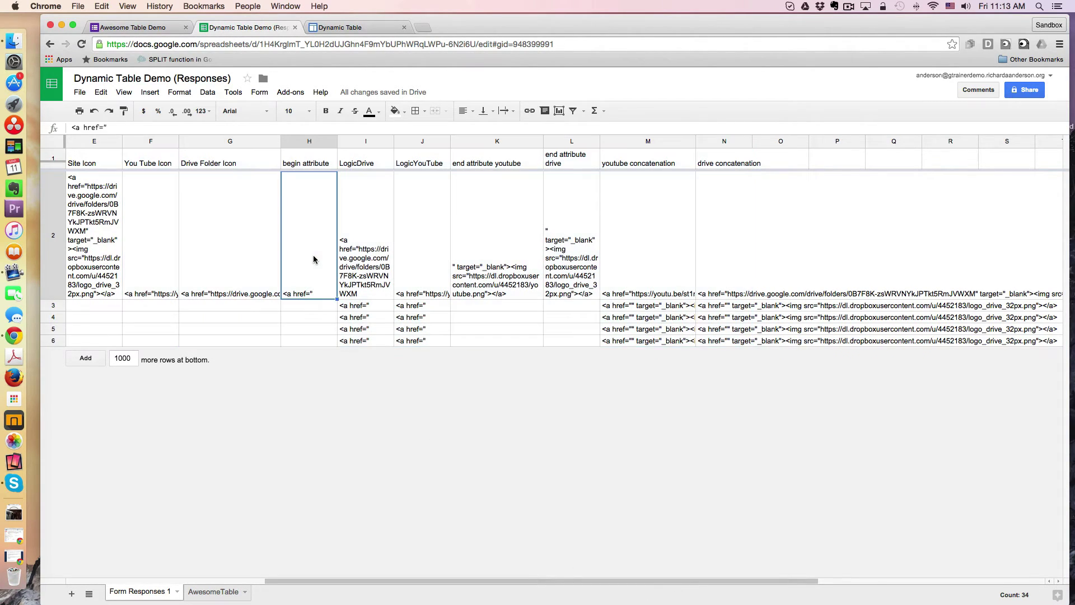
pyautogui.click(313, 257)
pyautogui.click(363, 269)
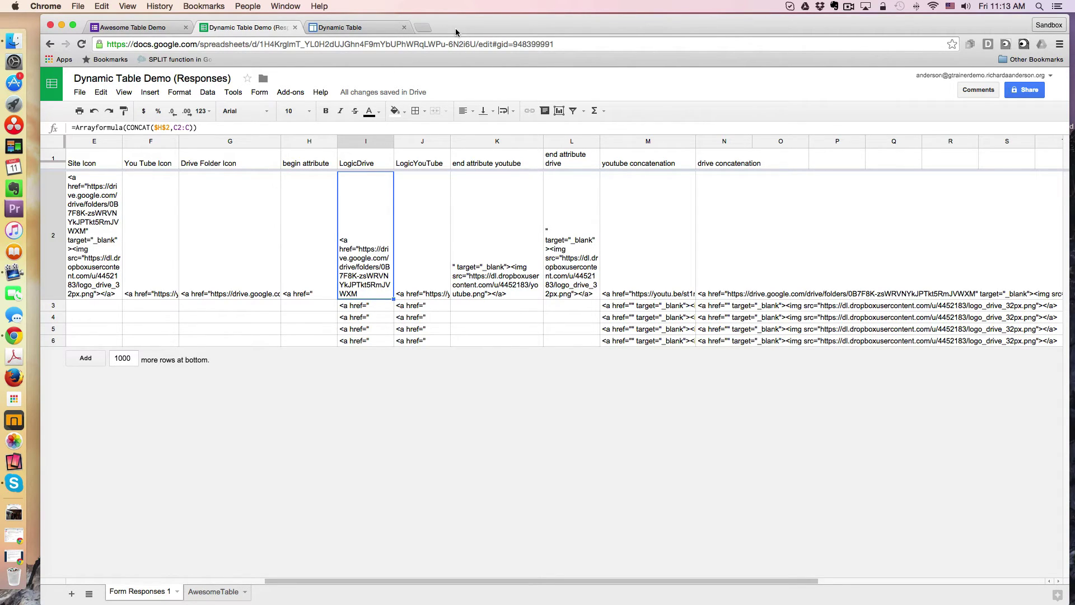
pyautogui.moveTo(457, 29); pyautogui.dragTo(496, 28)
pyautogui.moveTo(322, 581); pyautogui.dragTo(193, 582)
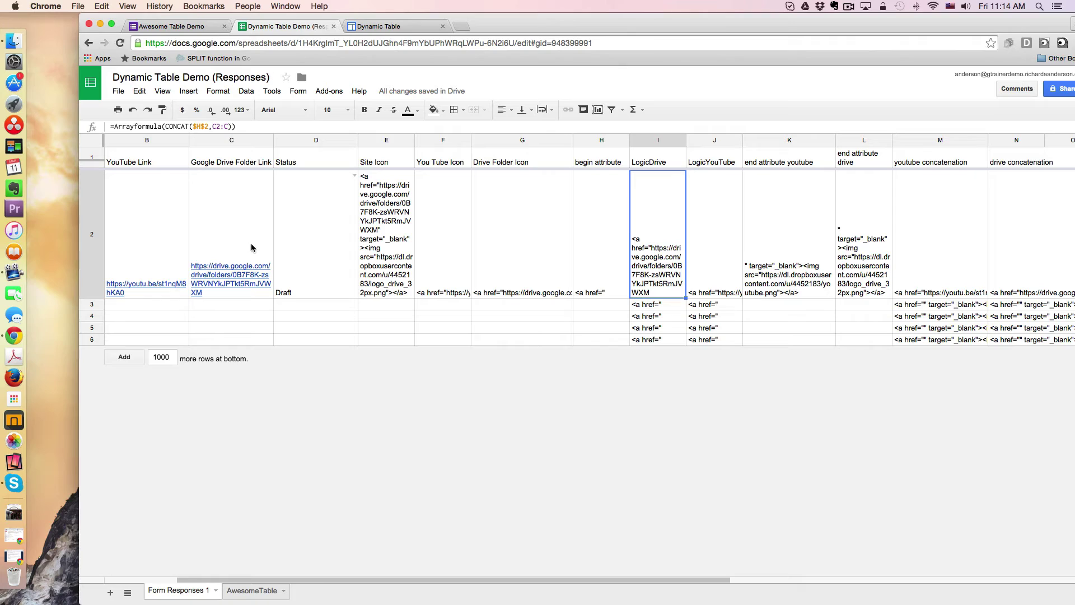
pyautogui.moveTo(248, 241)
pyautogui.click(865, 197)
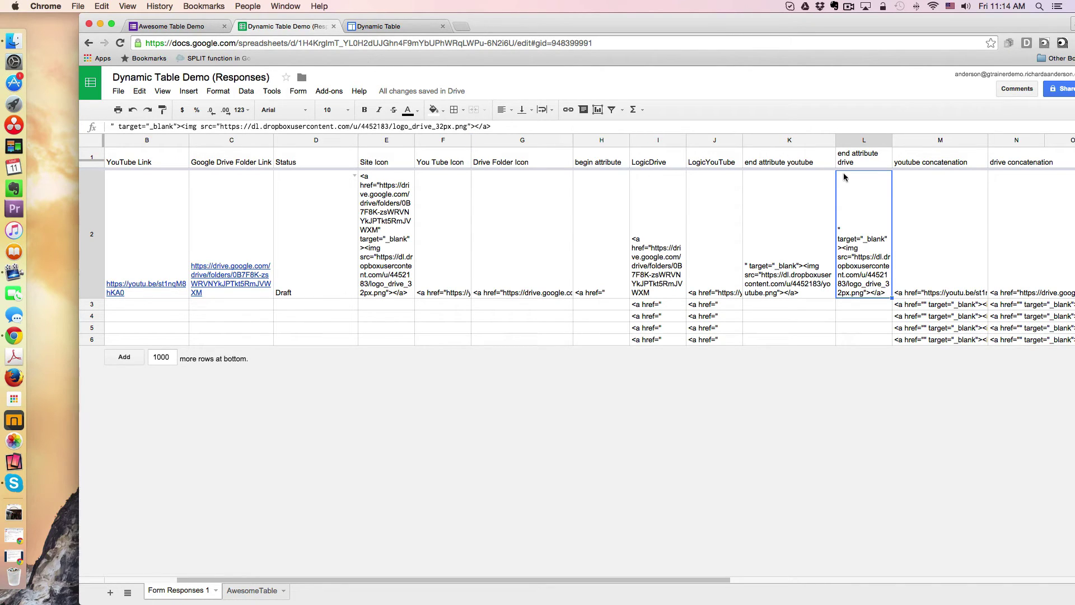
pyautogui.hscroll(3, 863, 189)
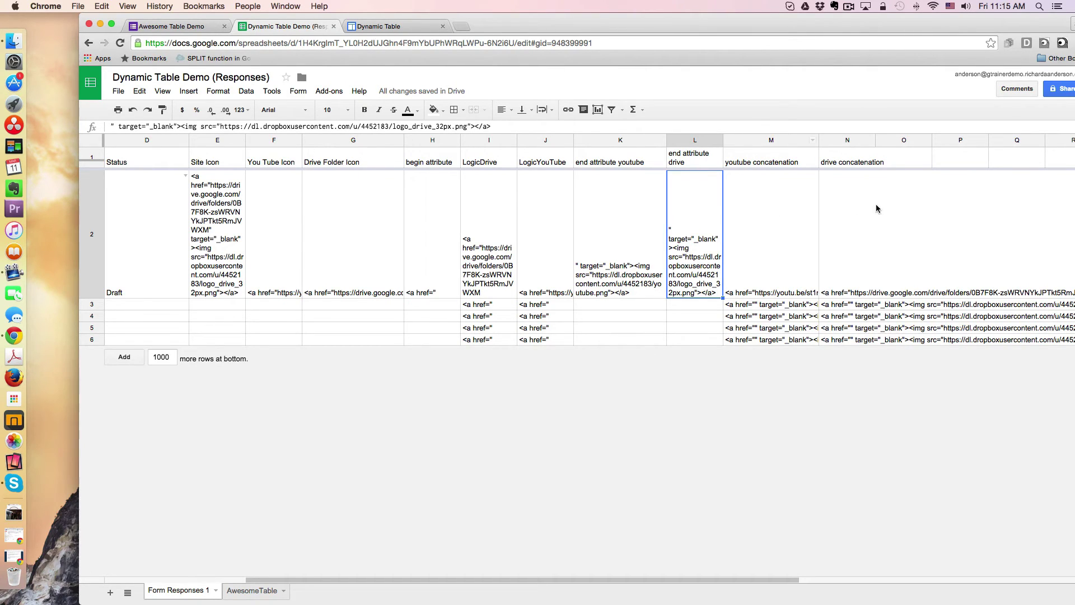
pyautogui.click(771, 228)
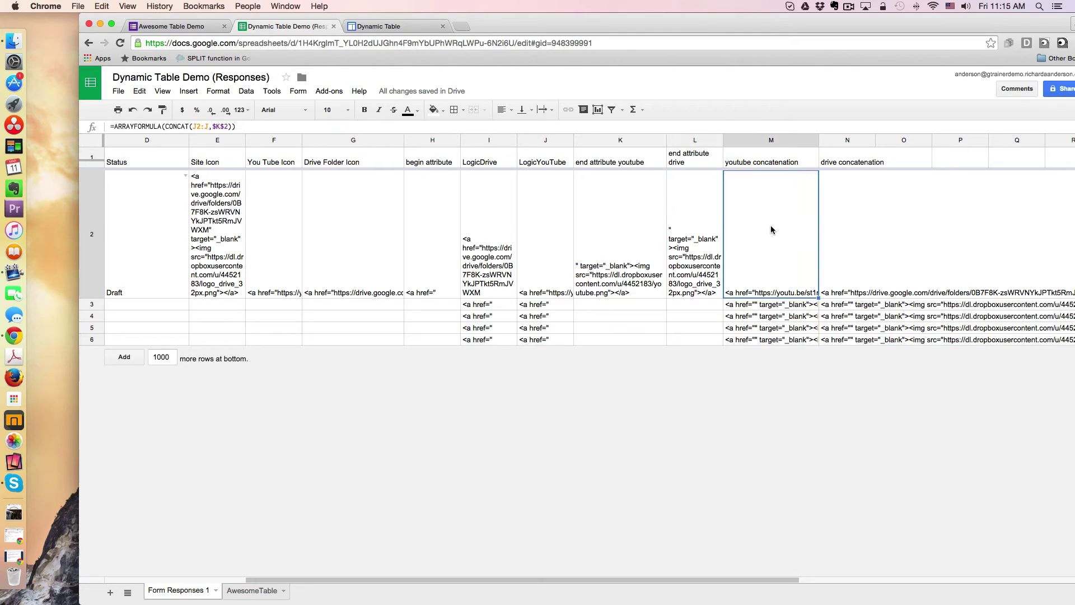
pyautogui.click(838, 203)
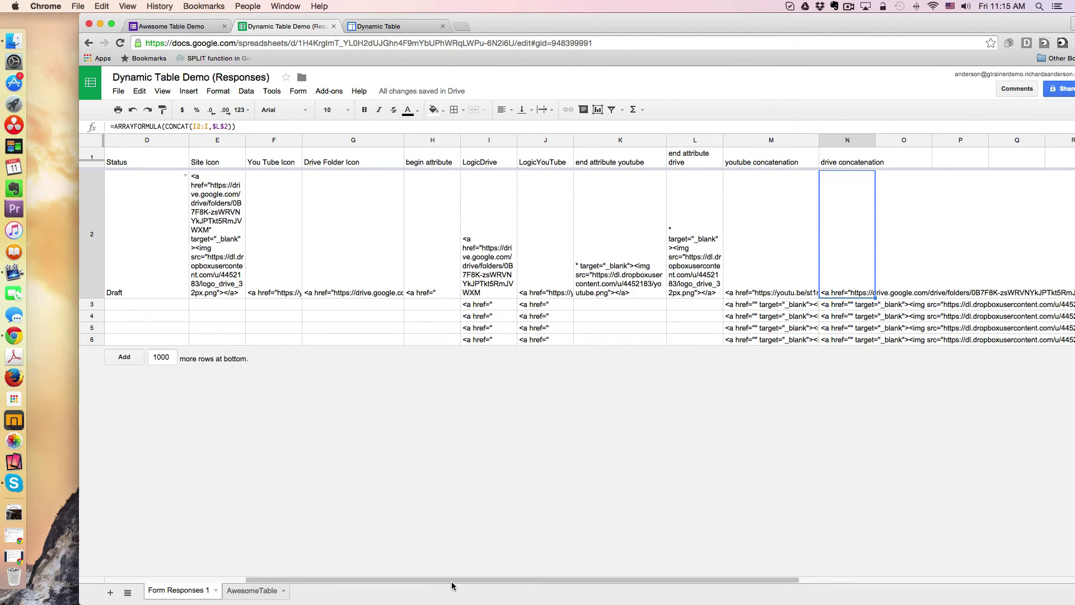
pyautogui.moveTo(454, 583); pyautogui.dragTo(338, 585)
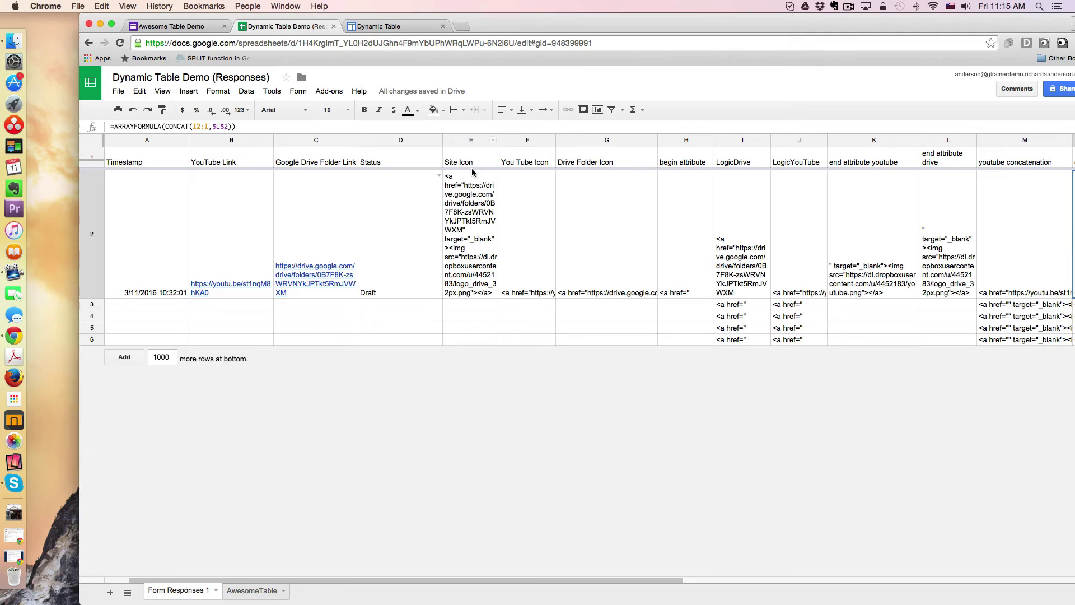
pyautogui.click(478, 226)
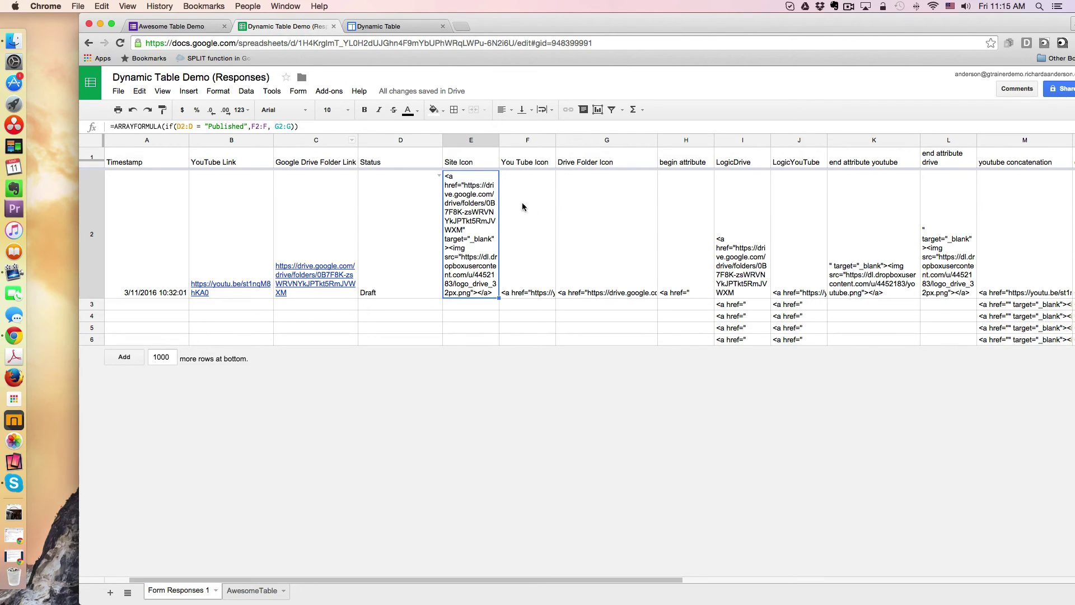
pyautogui.click(528, 255)
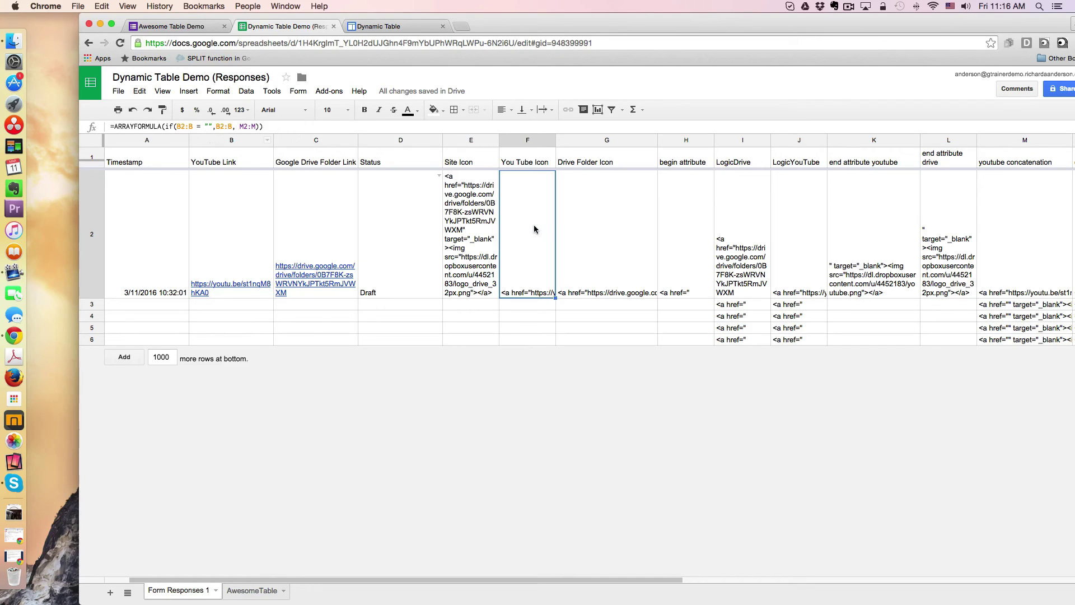
pyautogui.click(581, 237)
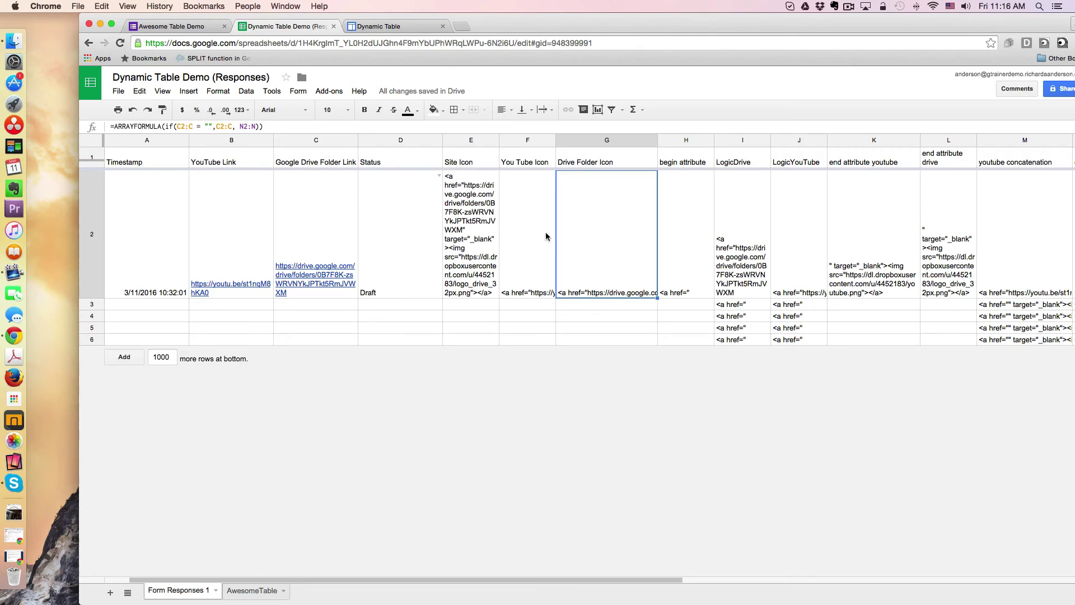
pyautogui.click(531, 229)
pyautogui.click(582, 226)
pyautogui.click(527, 233)
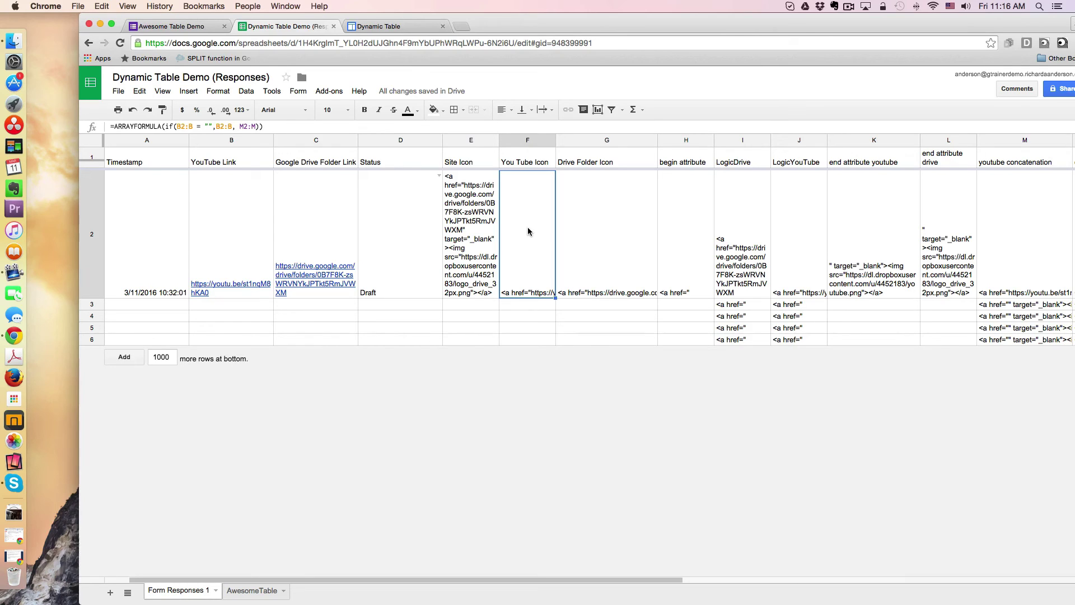
pyautogui.click(616, 227)
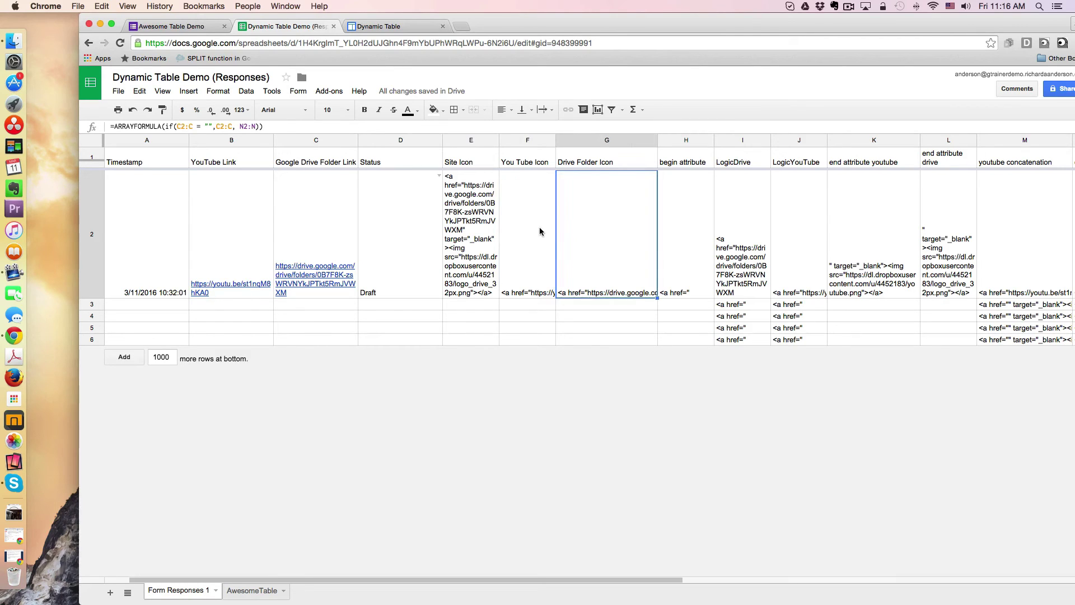
pyautogui.click(486, 225)
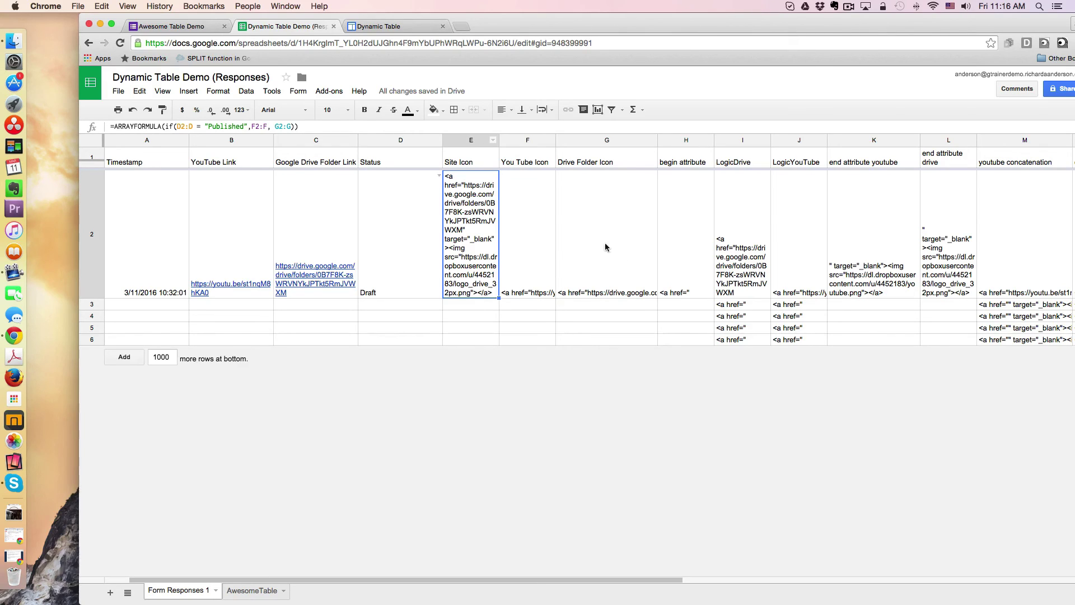
# - Set row 2's Status to Published and check the link on the AwesomeTable sheet
pyautogui.click(400, 263)
pyautogui.click(439, 175)
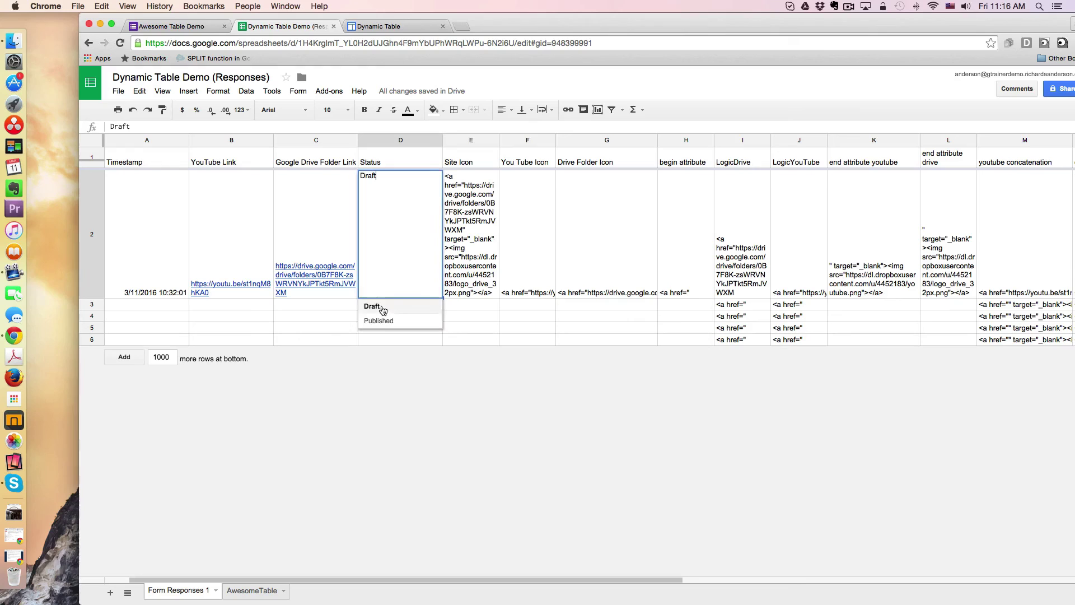
pyautogui.click(384, 323)
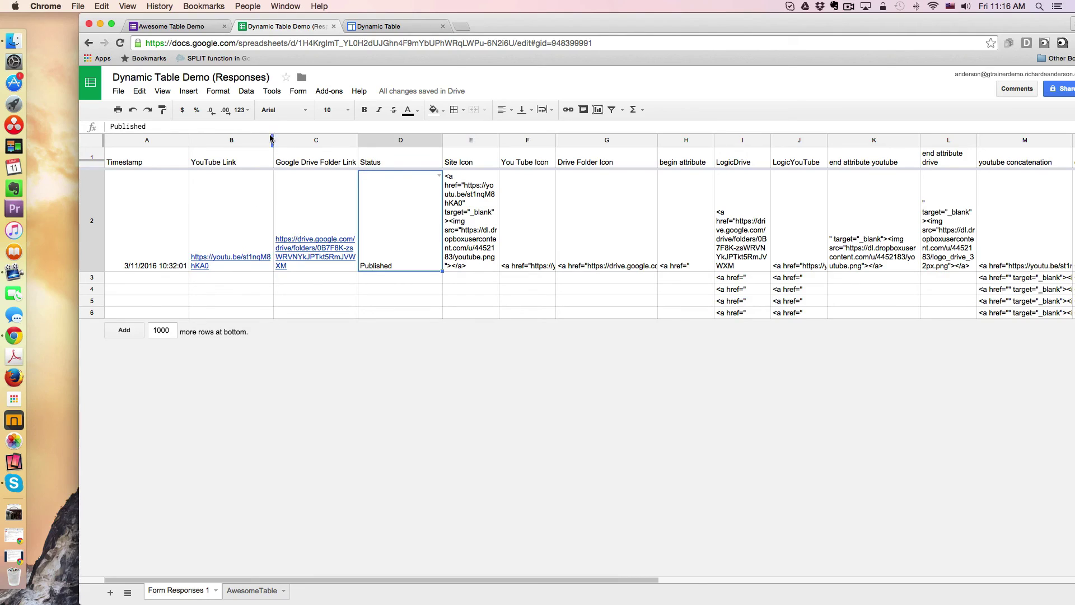
pyautogui.click(255, 592)
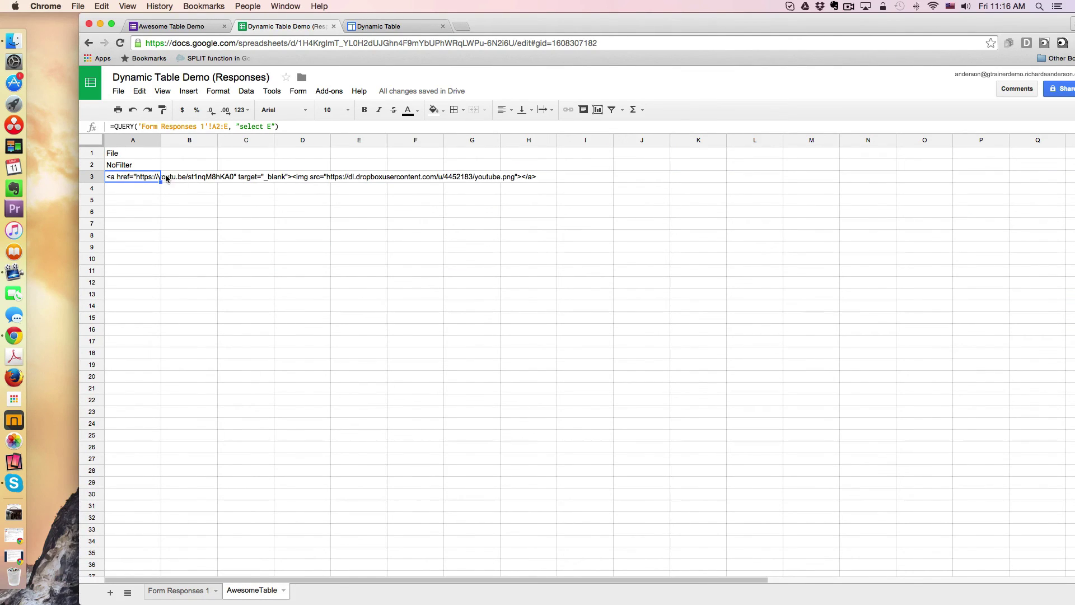
pyautogui.click(167, 598)
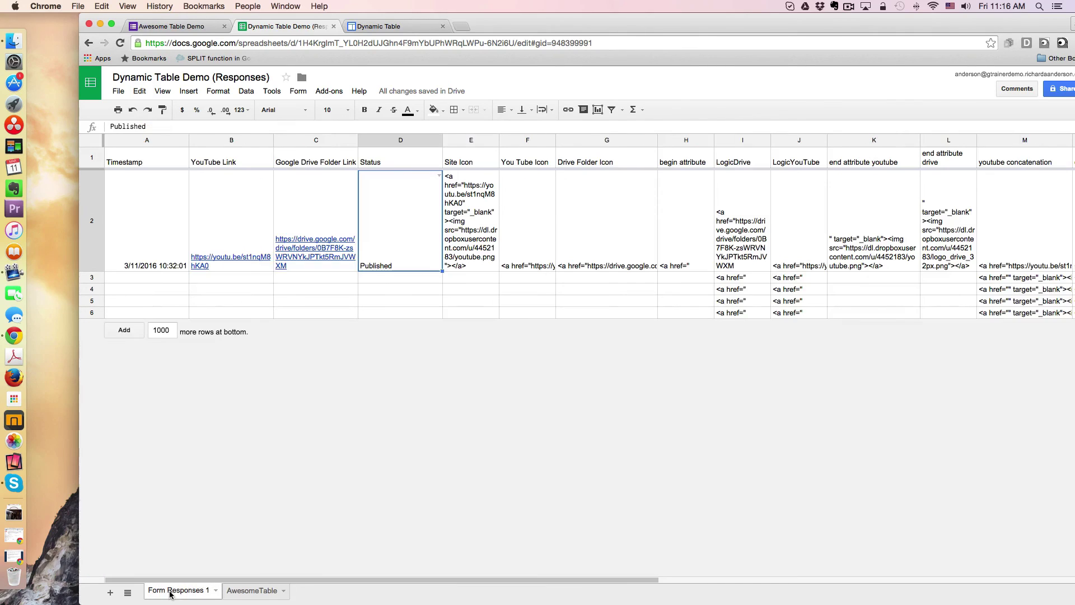
# - Set row 2's Status back to Draft and check AwesomeTable's Drive folder link
pyautogui.click(439, 177)
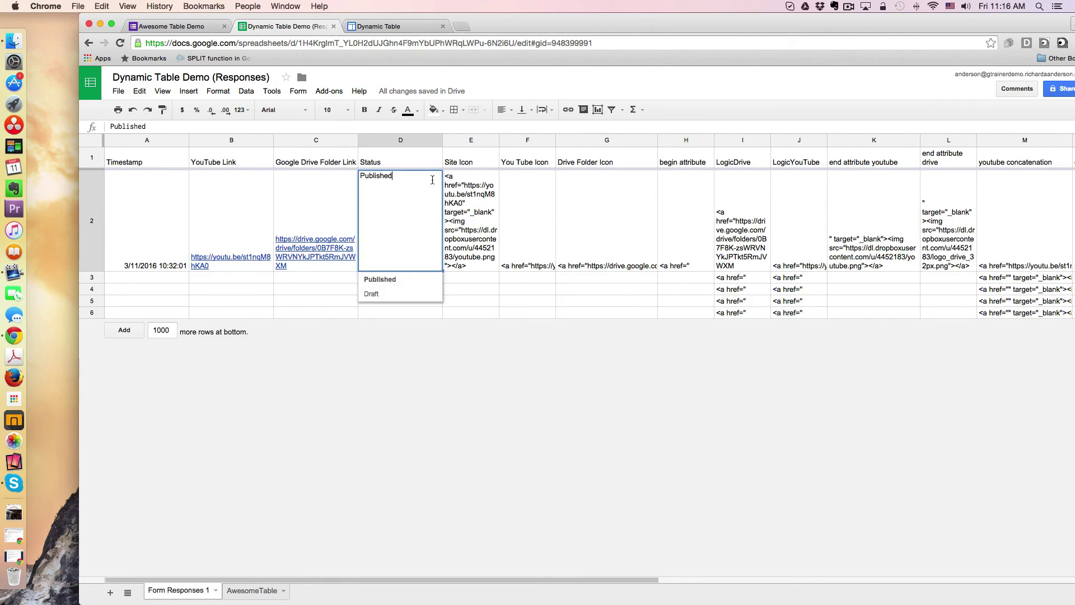
pyautogui.click(377, 292)
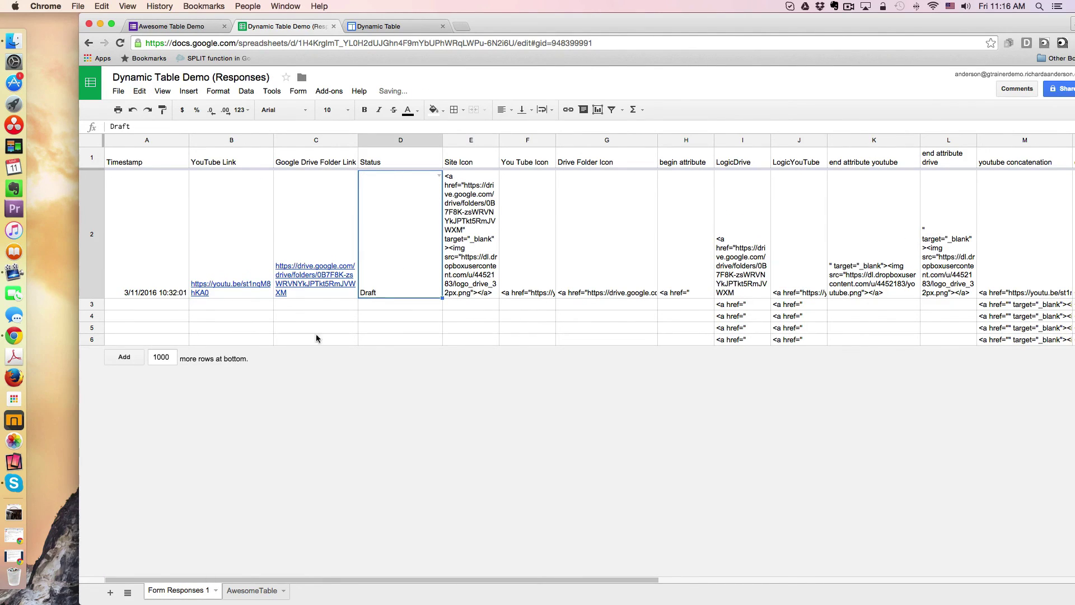
pyautogui.click(257, 586)
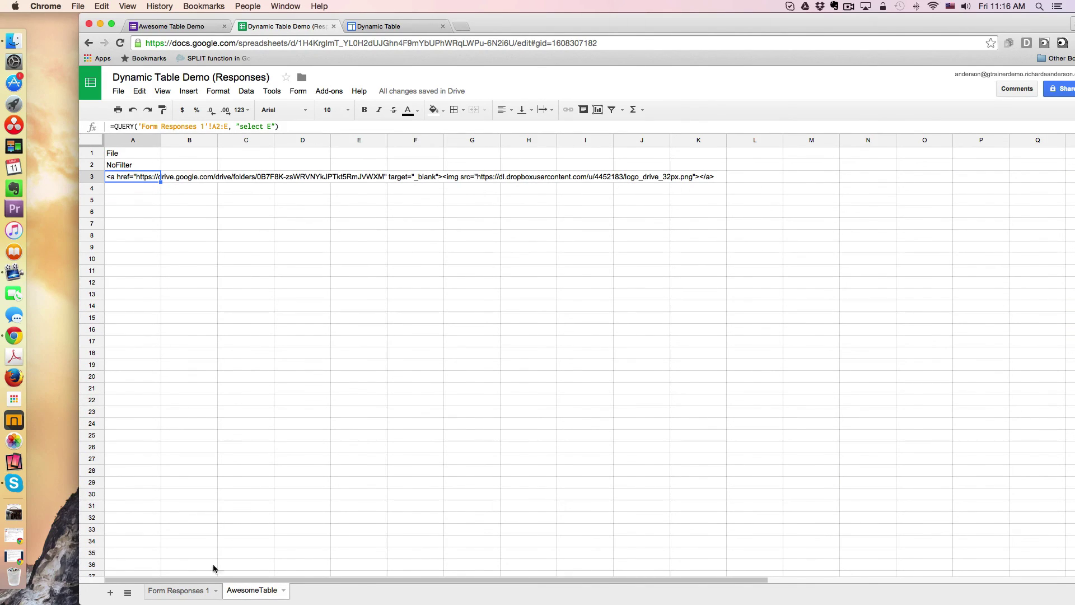
# - On Form Responses 1, select the You Tube Icon column and scroll right through the helper columns
pyautogui.click(191, 596)
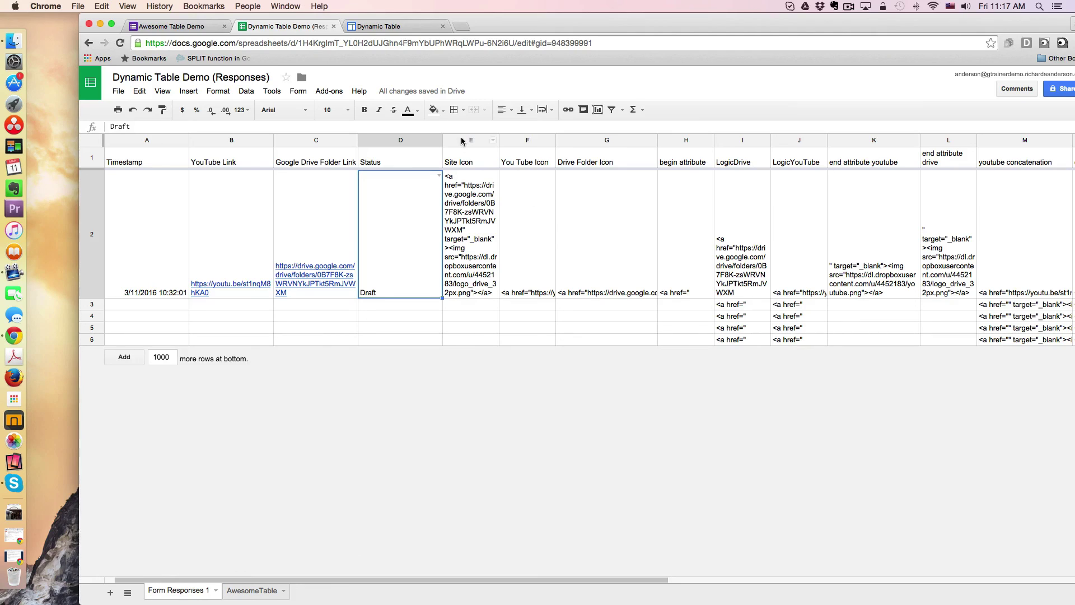
pyautogui.click(529, 139)
pyautogui.moveTo(564, 578); pyautogui.dragTo(806, 579)
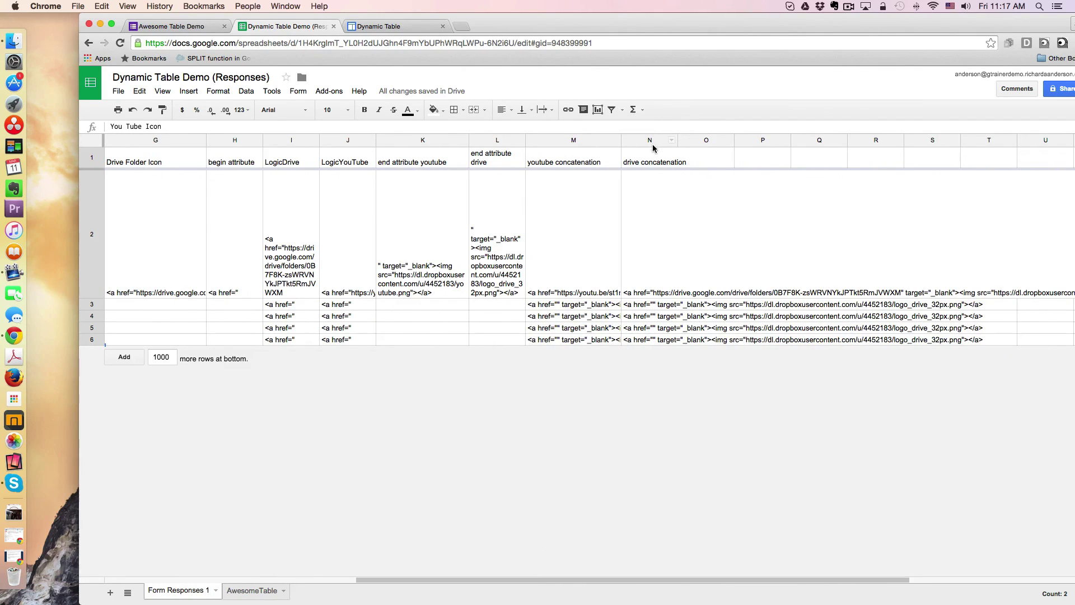